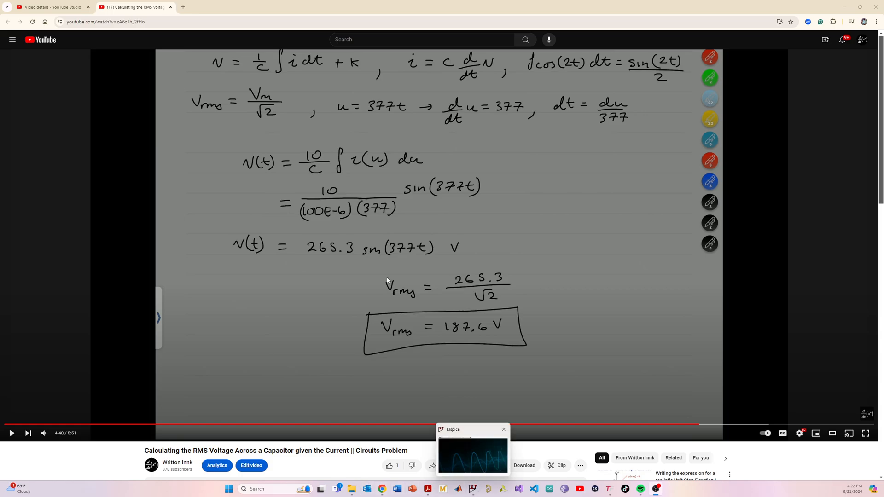
Step: Review the paused video at several points, covering the capacitor problem statement, the v(t) derivation and the RMS voltage calculation
{"action": "left_click", "coordinate": [142, 424]}
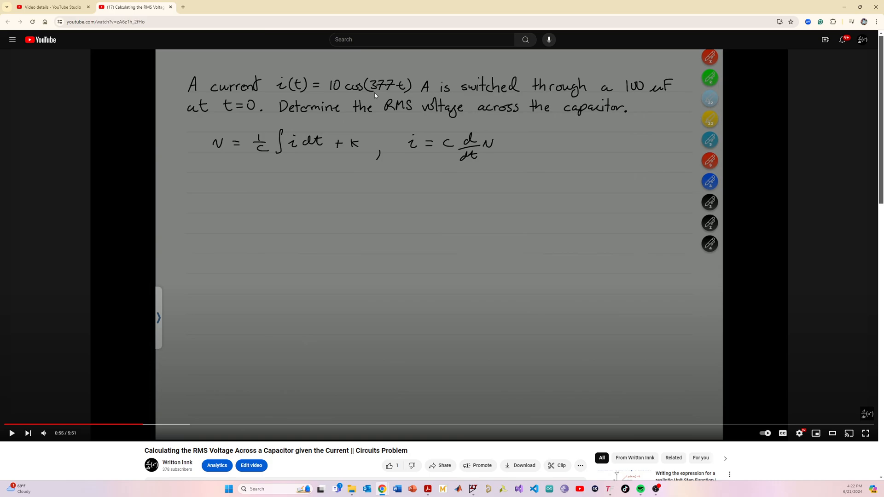
{"action": "left_click", "coordinate": [535, 424]}
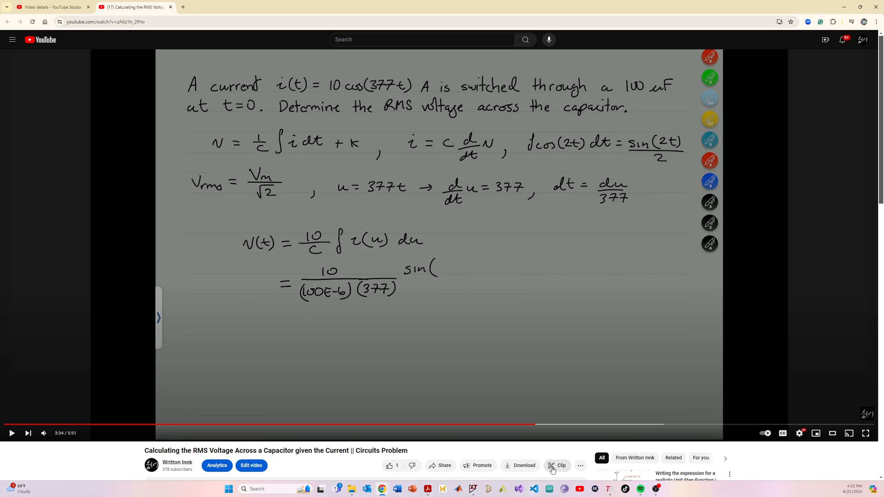
{"action": "left_click_drag", "start_coordinate": [563, 424], "coordinate": [585, 424]}
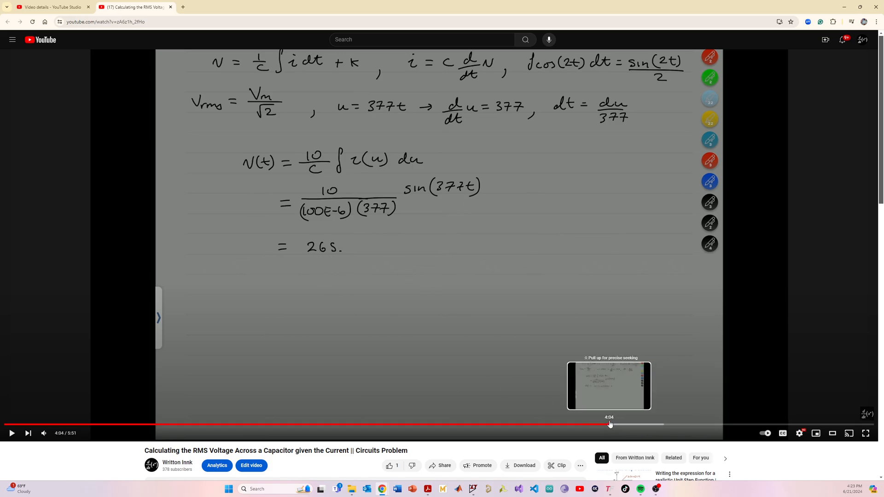
{"action": "left_click", "coordinate": [618, 424]}
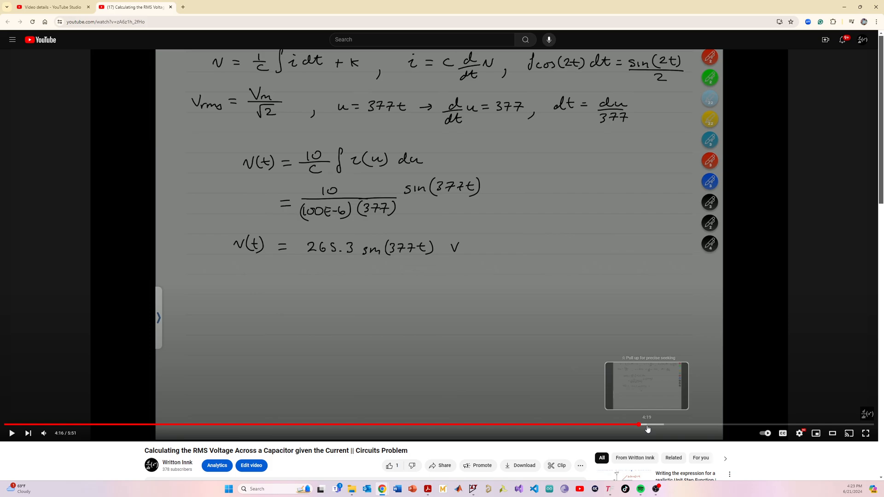
{"action": "left_click", "coordinate": [665, 424]}
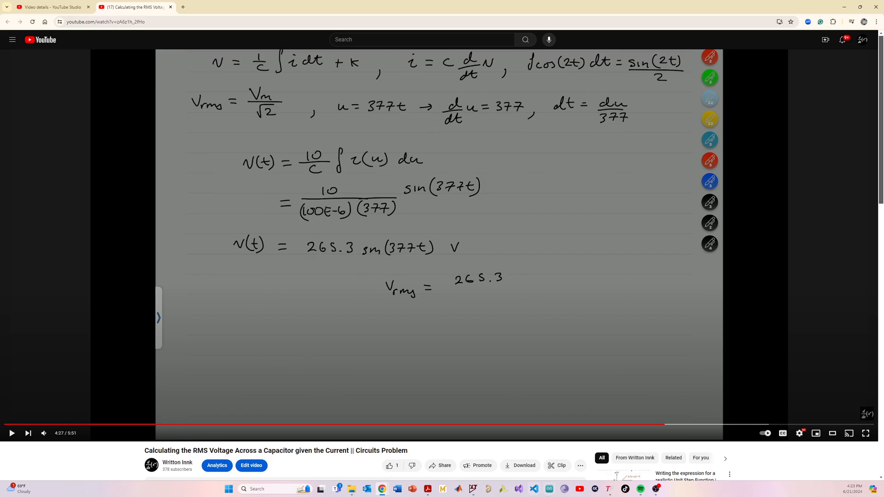
Step: Switch to LTspice, start a new schematic and place a horizontal capacitor in its upper area
{"action": "left_click", "coordinate": [473, 489]}
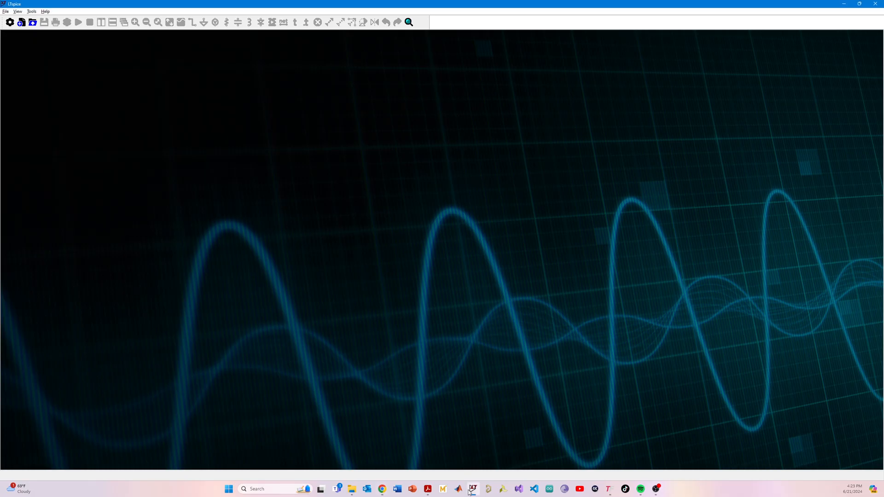
{"action": "left_click", "coordinate": [22, 22]}
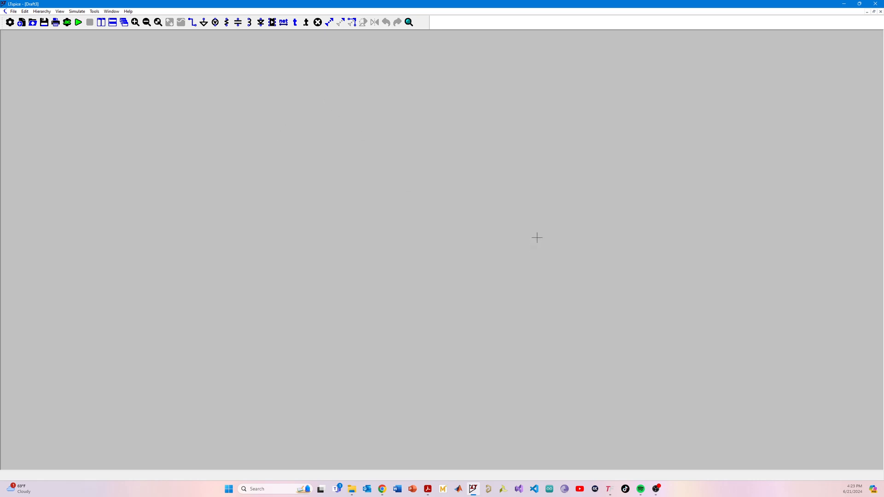
{"action": "key", "text": "c"}
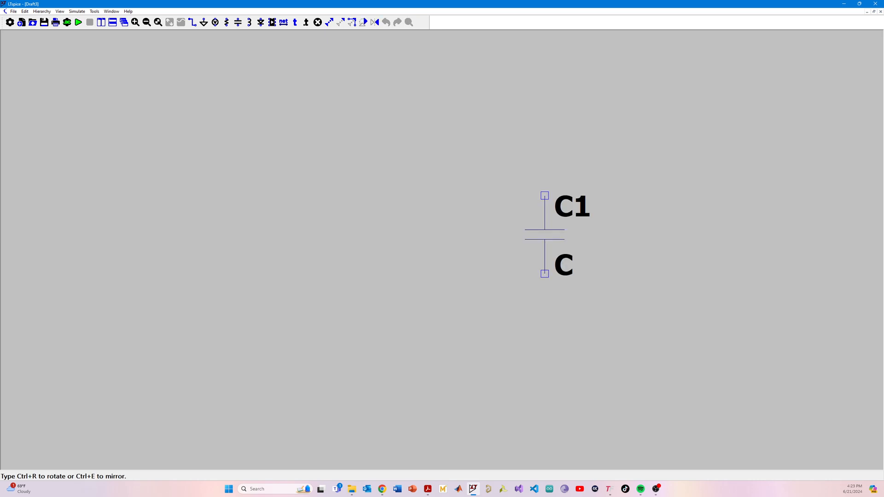
{"action": "key", "text": "ctrl+r"}
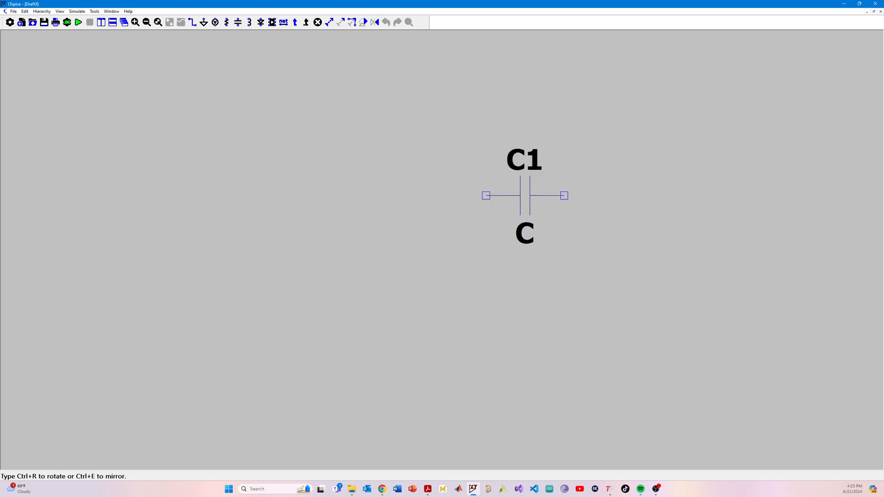
{"action": "left_click", "coordinate": [525, 176]}
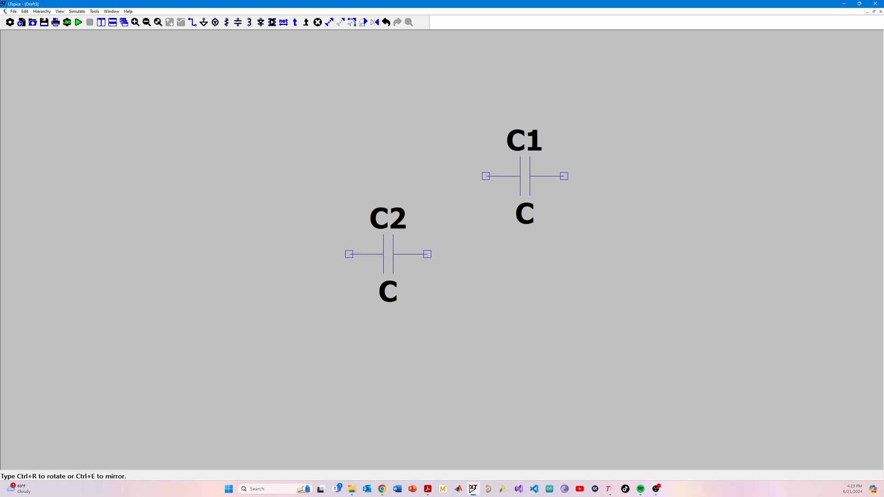
Step: Place a voltage source to the left of the capacitor and a ground symbol below and between them
{"action": "key", "text": "v"}
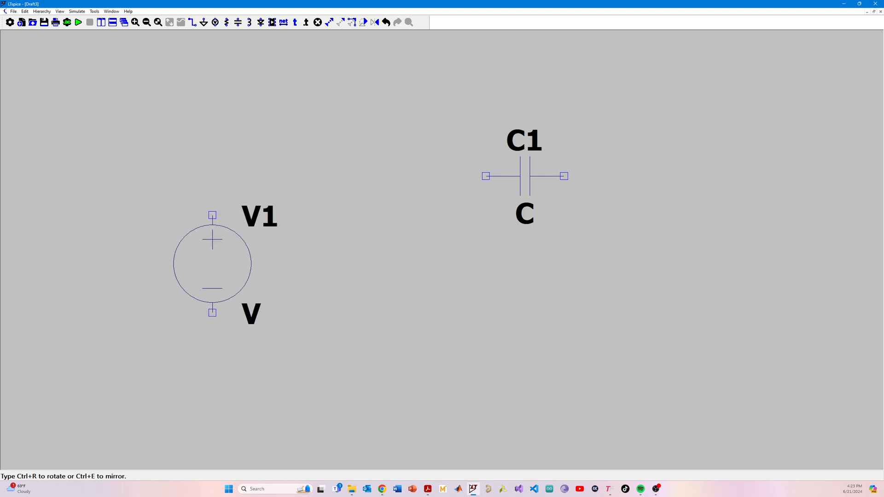
{"action": "left_click", "coordinate": [193, 264]}
{"action": "key", "text": "g"}
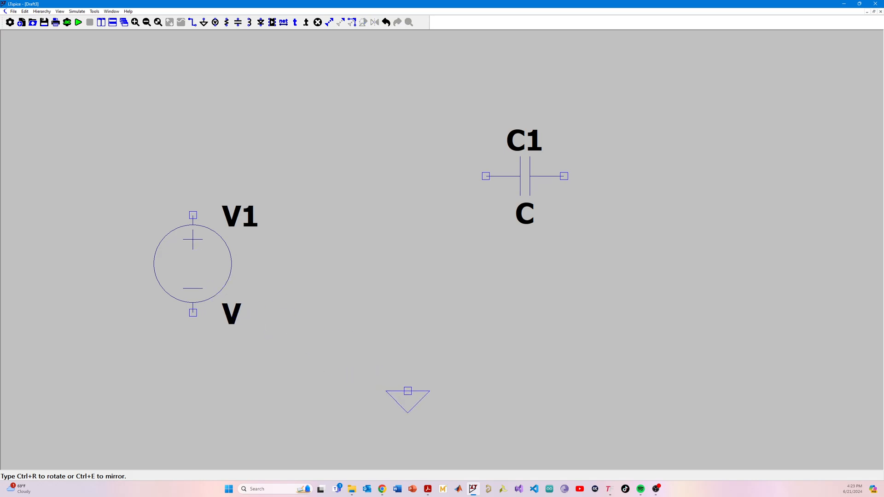
{"action": "left_click", "coordinate": [407, 391]}
Step: Wire the source's positive terminal through the capacitor, down the right side and back along the ground line to below the source
{"action": "key", "text": "w"}
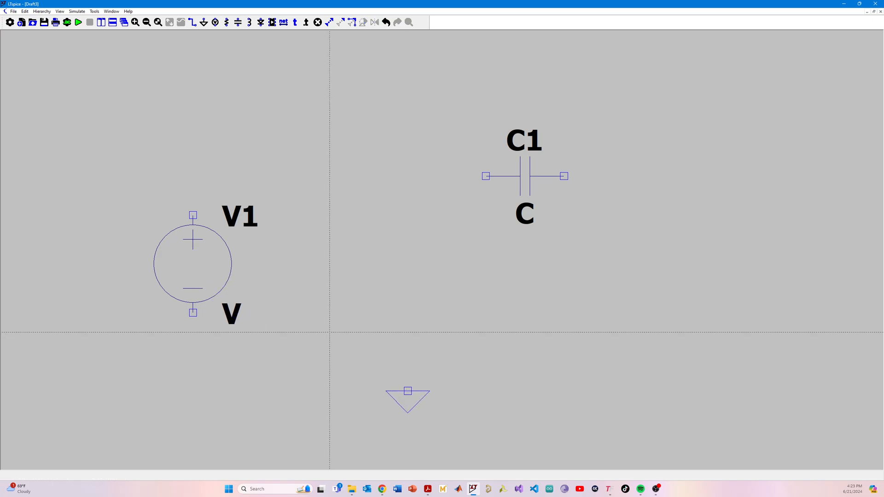
{"action": "left_click", "coordinate": [193, 215]}
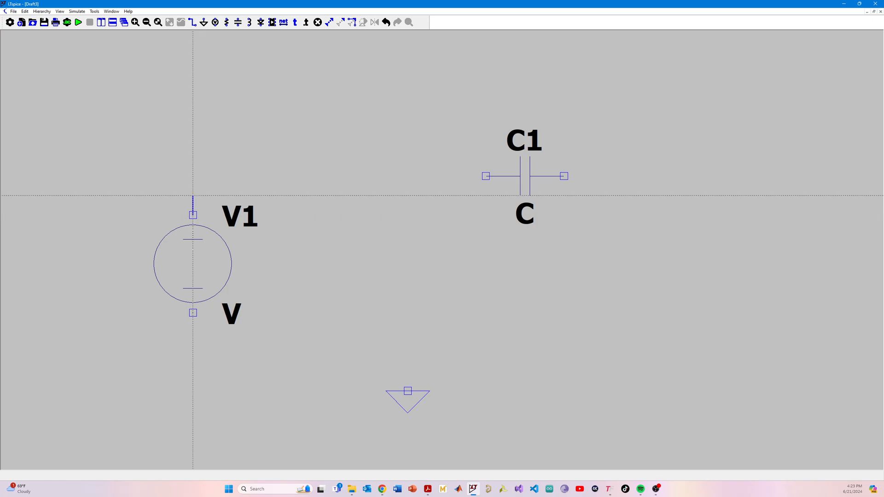
{"action": "left_click", "coordinate": [193, 176]}
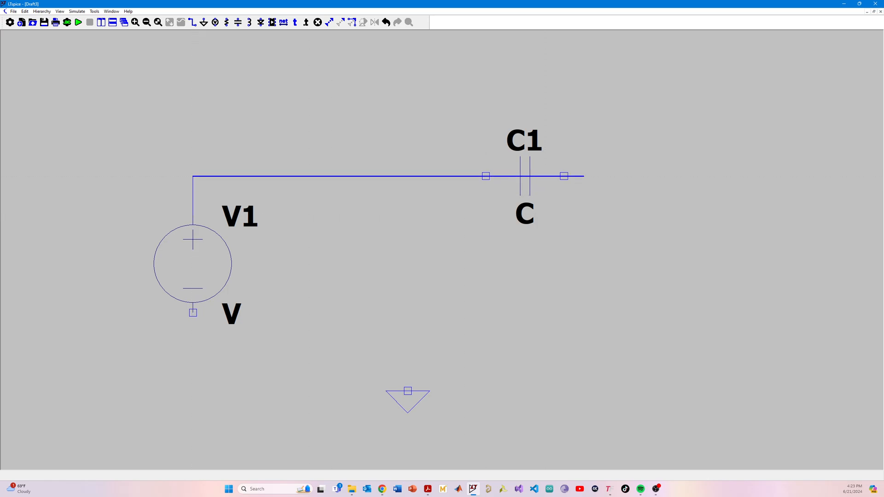
{"action": "left_click", "coordinate": [584, 195]}
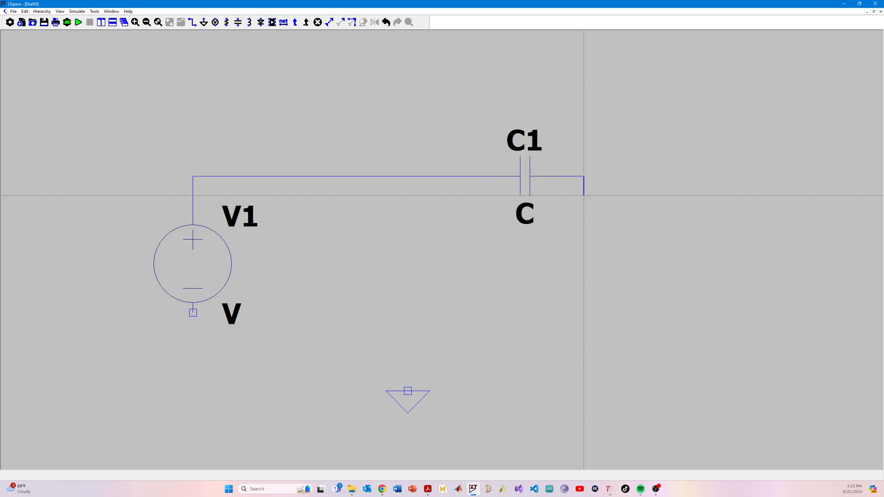
{"action": "left_click", "coordinate": [583, 390]}
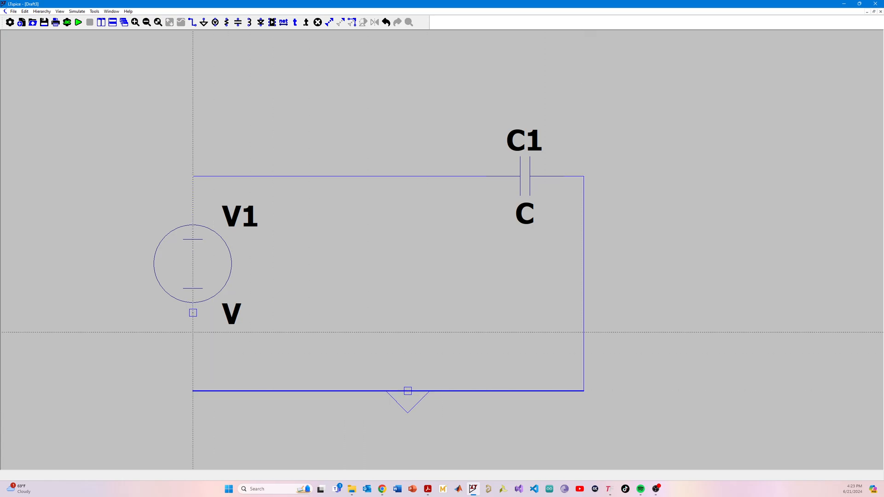
{"action": "left_click", "coordinate": [193, 312]}
{"action": "key", "text": "Escape"}
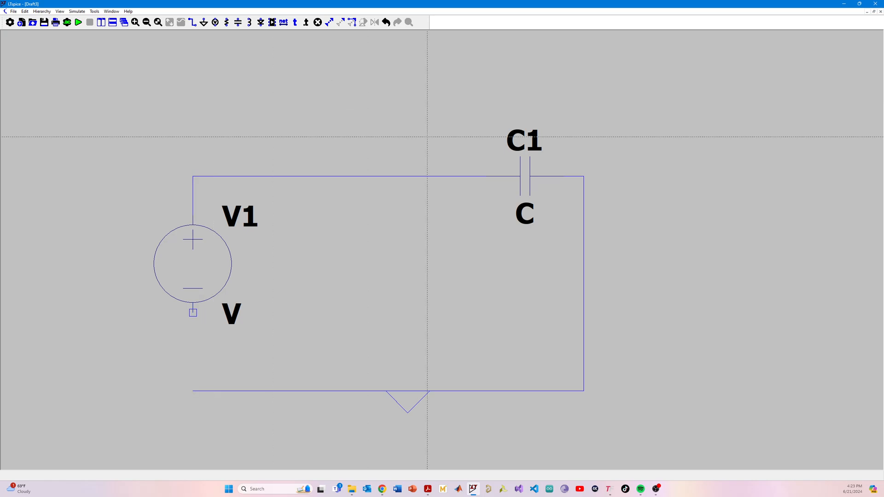
Step: Set the capacitor's capacitance to 100u, checking the value against the problem statement in the YouTube video
{"action": "right_click", "coordinate": [527, 175]}
{"action": "key", "text": "alt+Tab"}
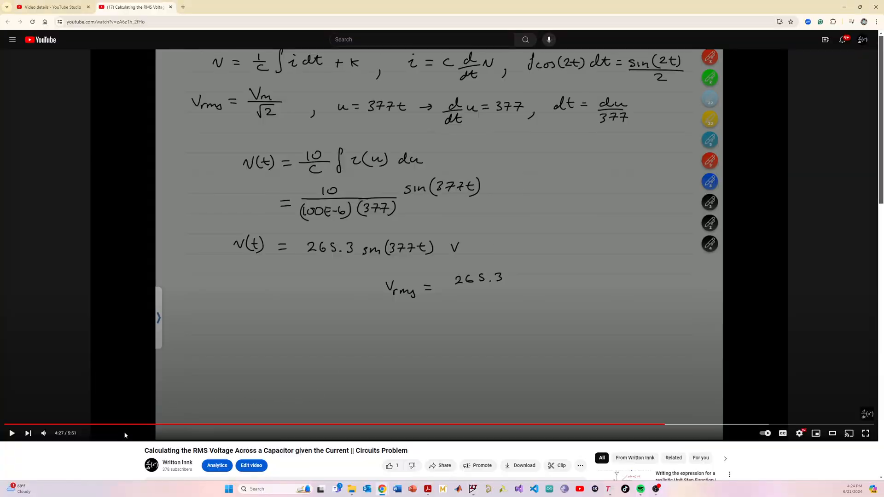
{"action": "left_click", "coordinate": [106, 424]}
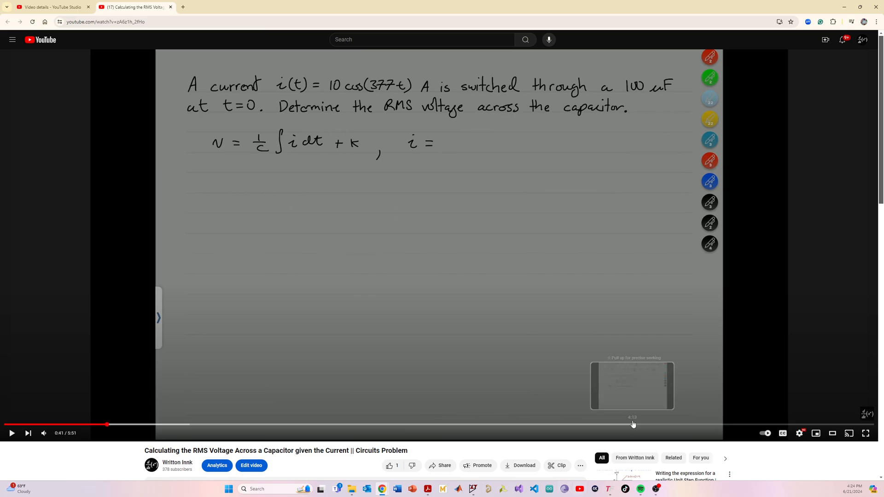
{"action": "left_click_drag", "start_coordinate": [637, 424], "coordinate": [633, 424]}
{"action": "key", "text": "alt+Tab"}
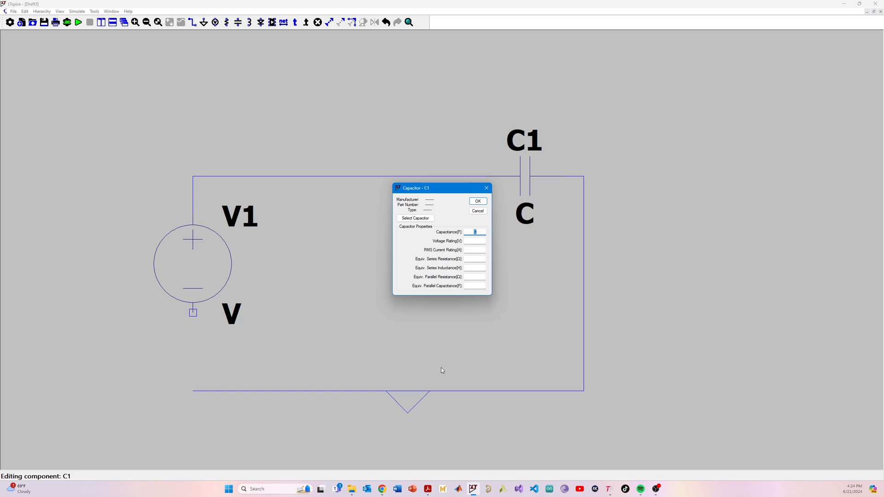
{"action": "type", "text": "100u"}
{"action": "key", "text": "Return"}
Step: Close the circuit by wiring the voltage source's negative terminal down to the ground line
{"action": "right_click", "coordinate": [214, 264]}
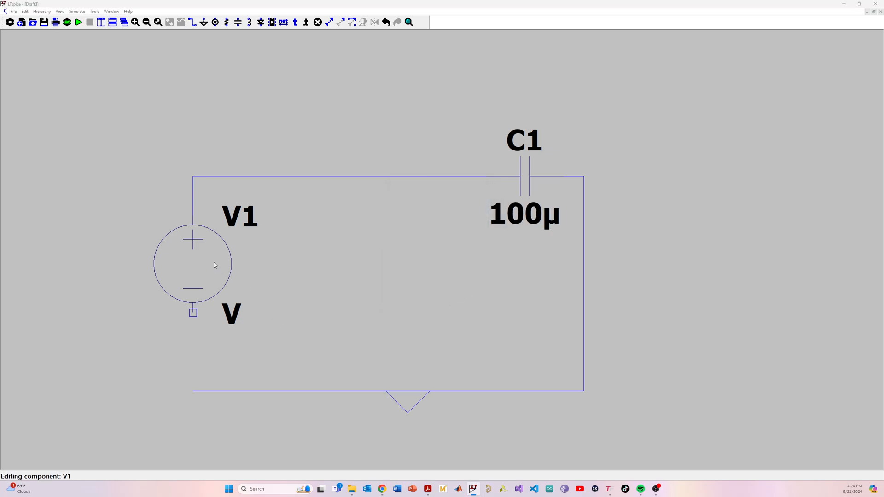
{"action": "left_click", "coordinate": [492, 244]}
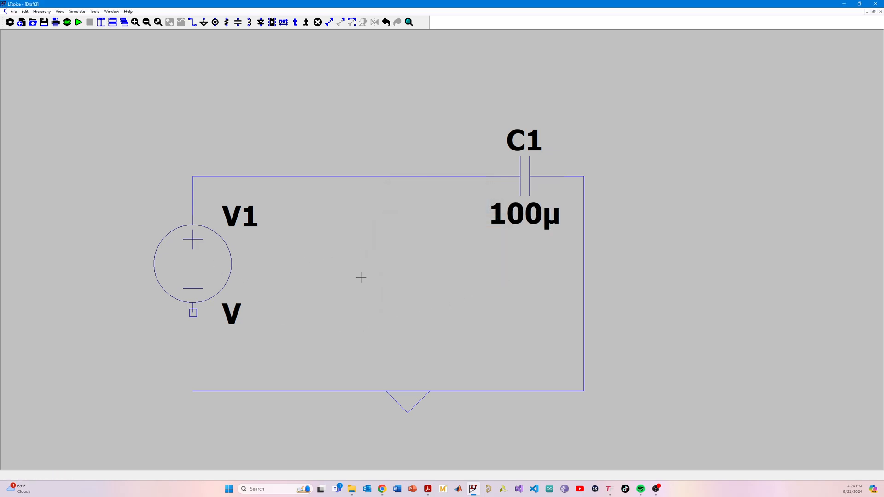
{"action": "key", "text": "F3"}
{"action": "left_click", "coordinate": [192, 313]}
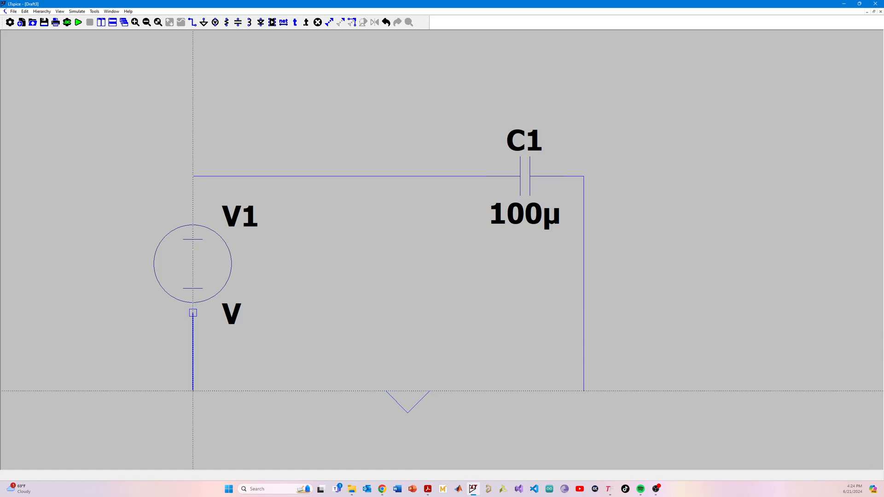
{"action": "left_click", "coordinate": [193, 390]}
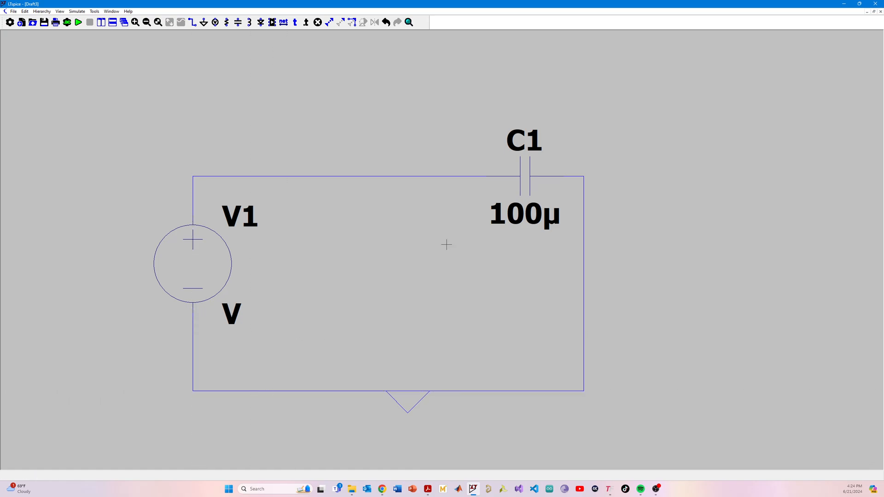
{"action": "key", "text": "Escape"}
Step: Make the voltage source a SINE function with an amplitude of 265.3 V, checking it against v(t) in the video
{"action": "right_click", "coordinate": [218, 261]}
{"action": "left_click", "coordinate": [486, 254]}
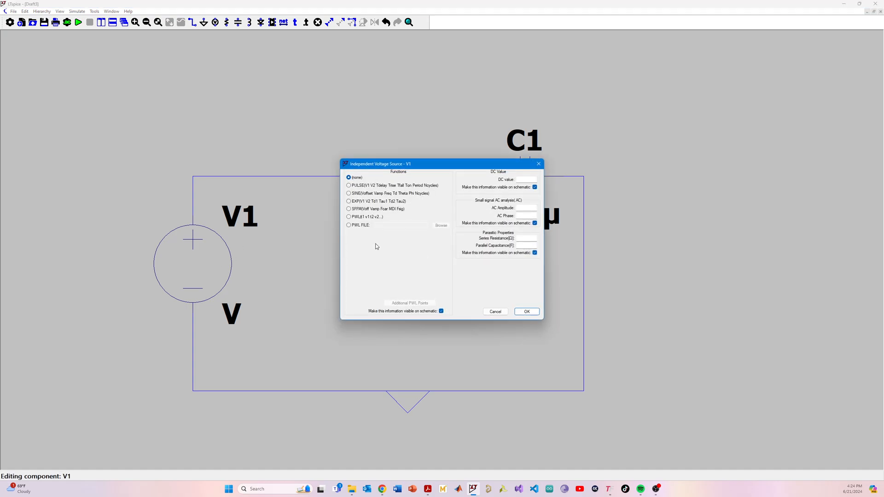
{"action": "left_click", "coordinate": [348, 193]}
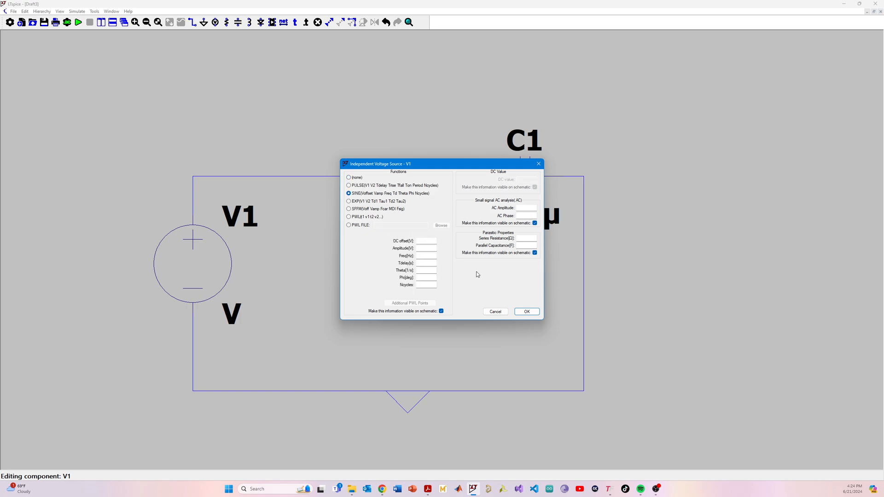
{"action": "left_click", "coordinate": [428, 248]}
{"action": "type", "text": "265.3"}
{"action": "key", "text": "alt+Tab"}
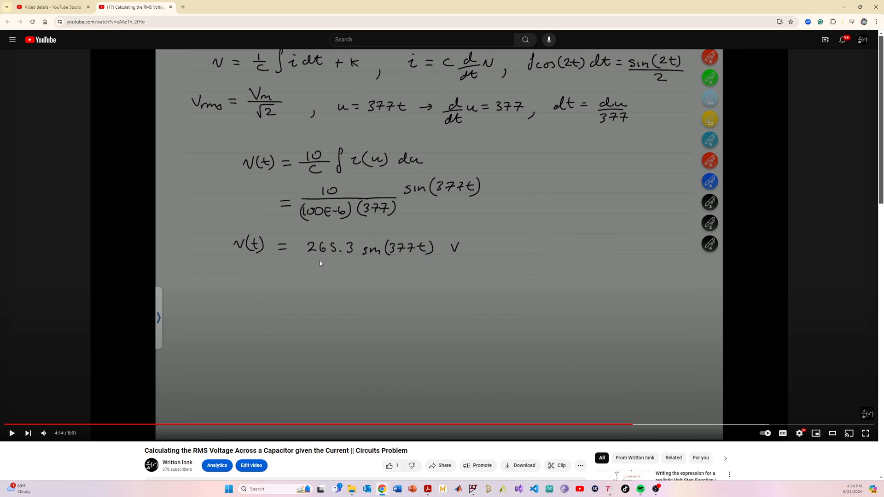
{"action": "key", "text": "alt+Tab"}
{"action": "key", "text": "Tab"}
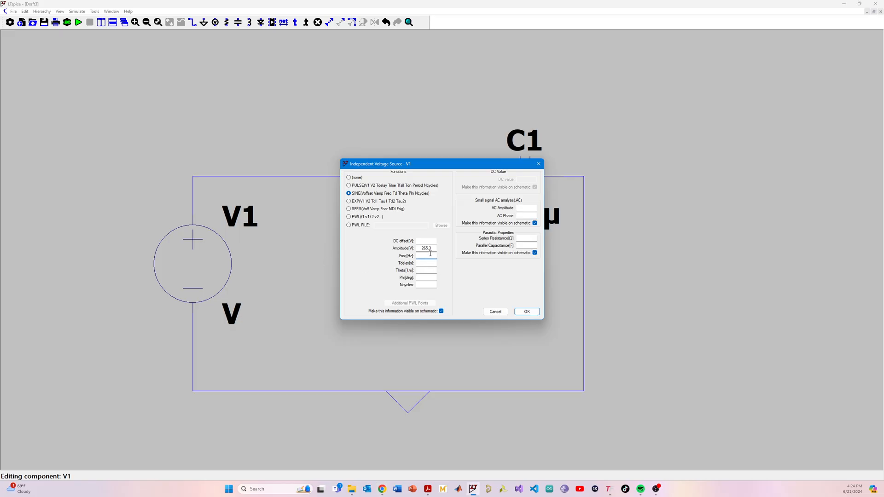
Step: Set the sine source's frequency to 60 Hz, checking 377/(2π) in the TI-89 simulator
{"action": "key", "text": "alt+Tab"}
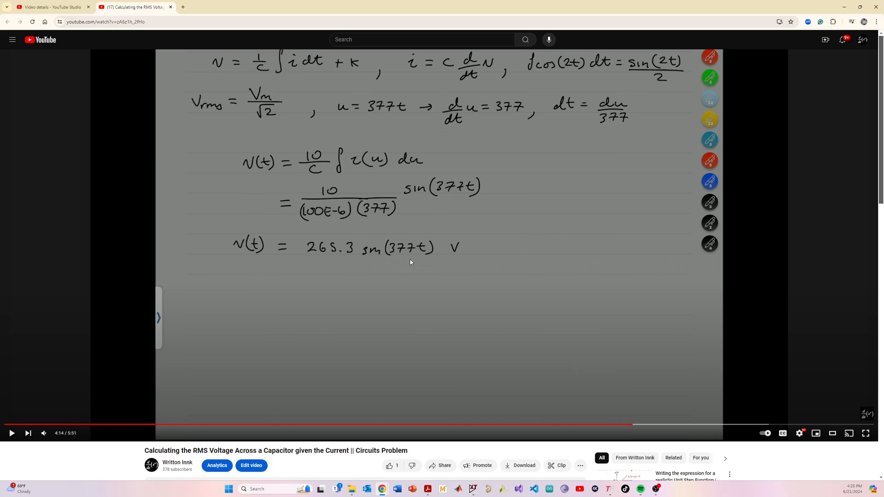
{"action": "key", "text": "alt+Tab"}
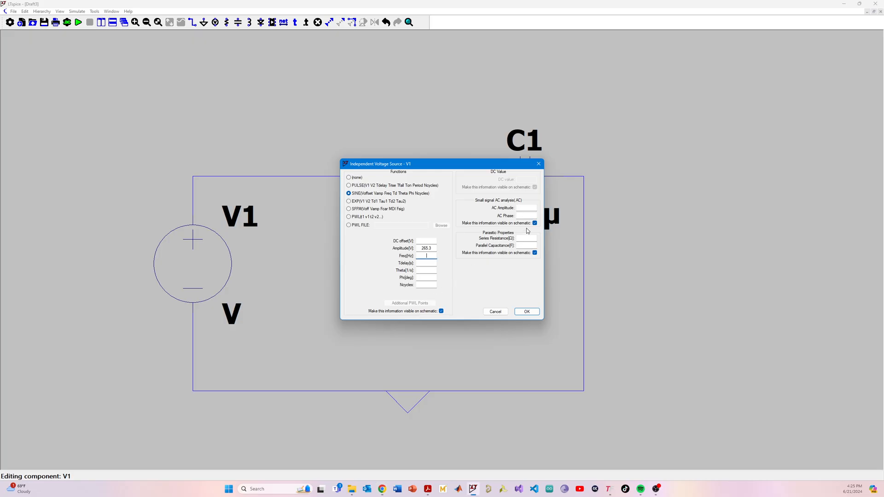
{"action": "key", "text": "alt+Tab"}
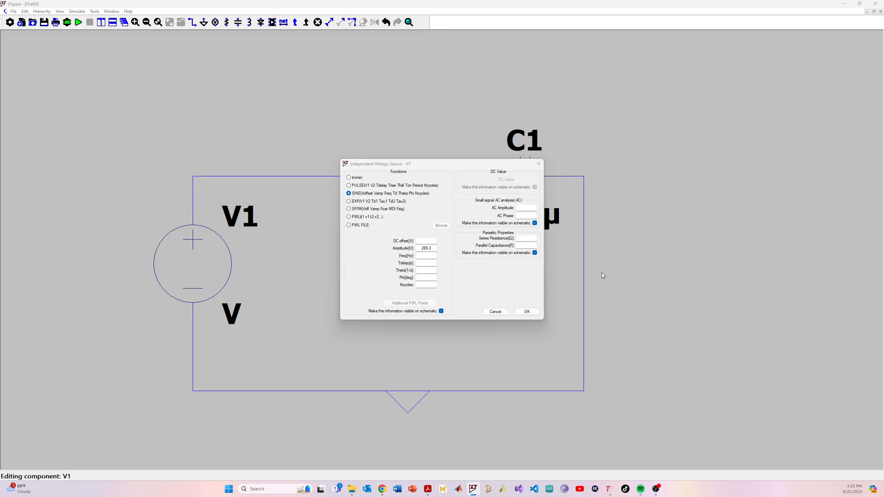
{"action": "key", "text": "alt+Tab"}
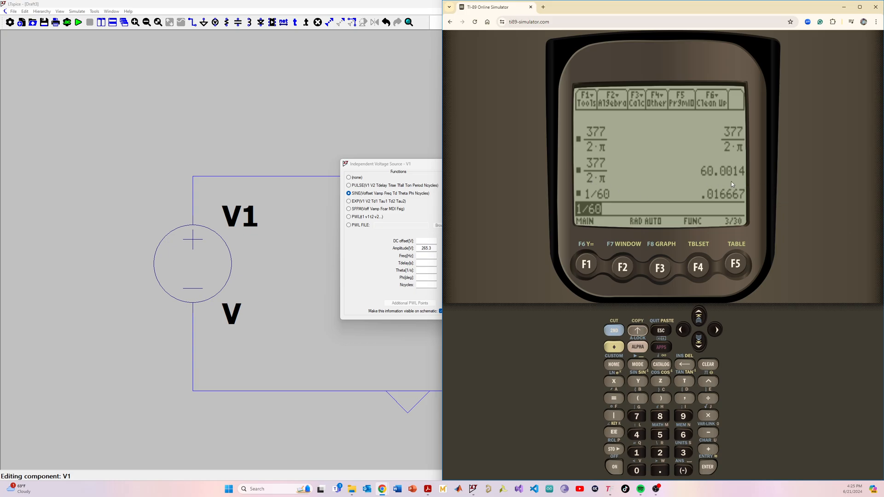
{"action": "key", "text": "alt+Tab"}
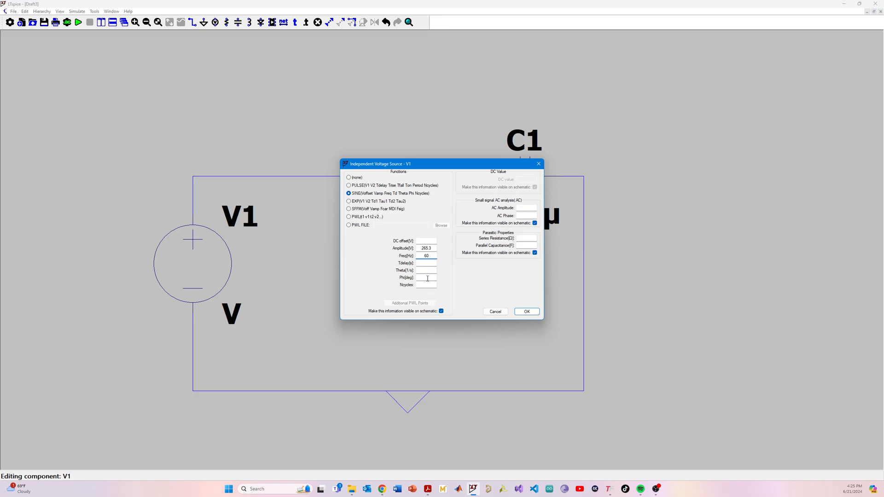
{"action": "key", "text": "alt+Tab"}
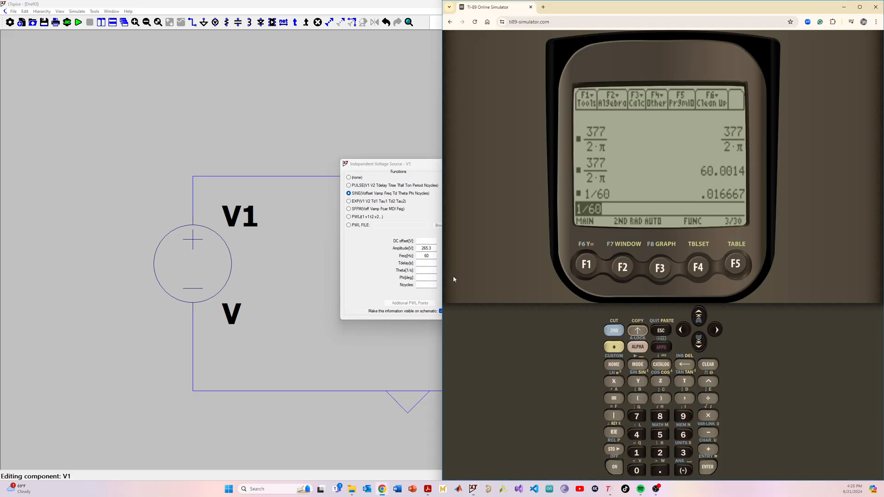
Step: Switch back to LTspice and apply the voltage source's sine settings
{"action": "left_click", "coordinate": [403, 349]}
{"action": "left_click", "coordinate": [524, 313]}
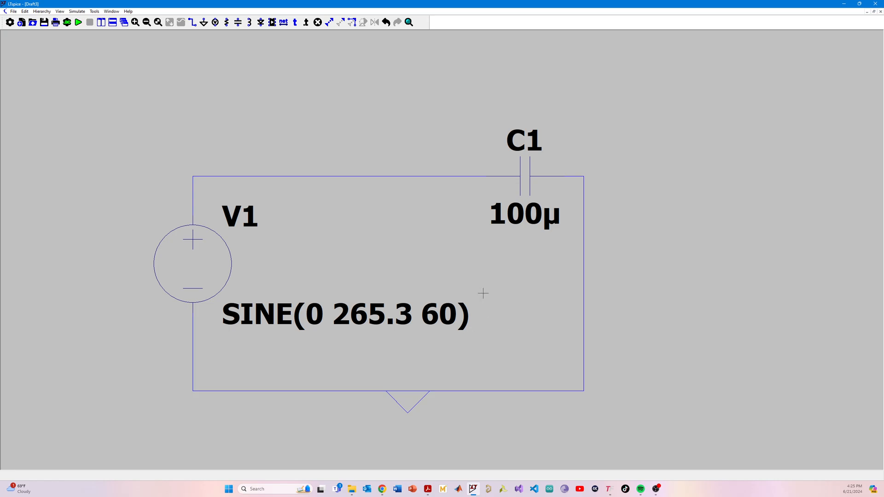
Step: Add a transient analysis with stop time 61067m, checking the 1/60 period in the TI-89 simulator, and place its directive below the circuit
{"action": "right_click", "coordinate": [750, 178]}
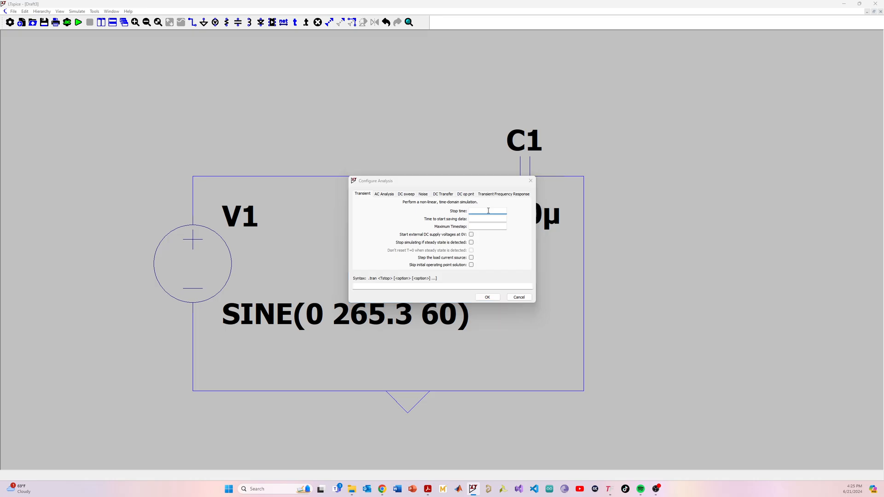
{"action": "key", "text": "alt+Tab"}
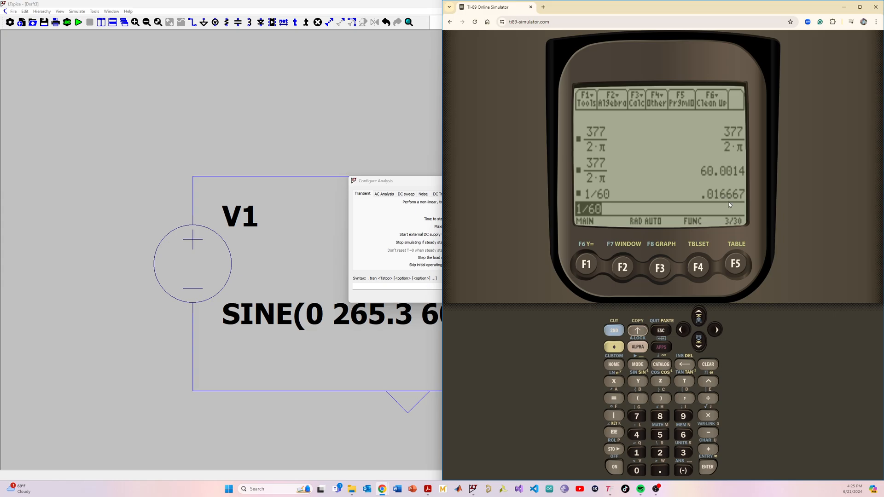
{"action": "key", "text": "alt+Tab"}
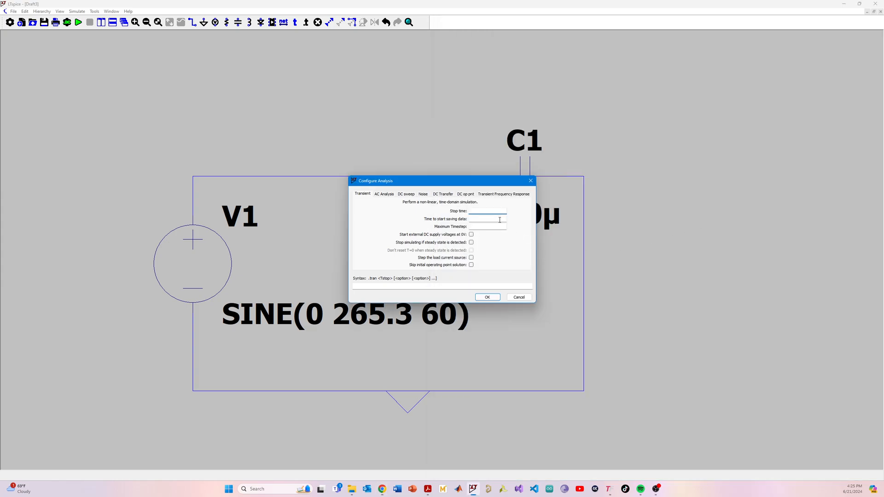
{"action": "type", "text": "61067m"}
{"action": "key", "text": "Return"}
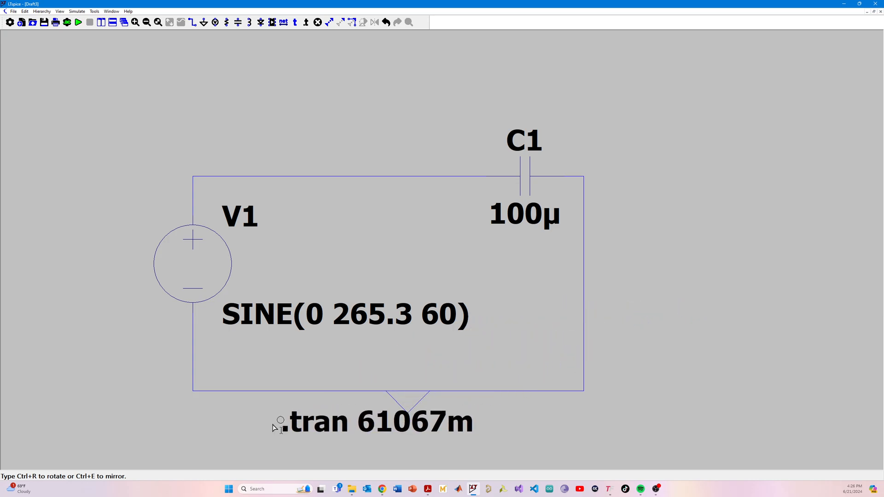
{"action": "left_click", "coordinate": [188, 427]}
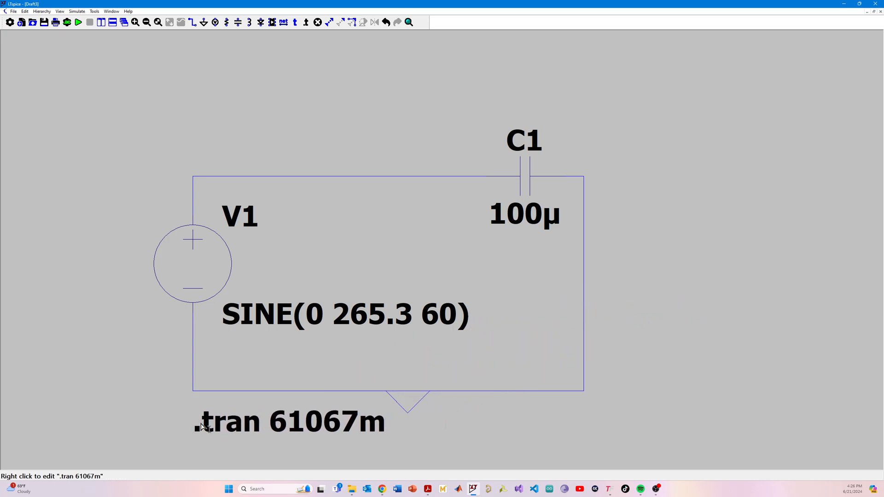
Step: Correct the transient analysis stop time to 16.67m
{"action": "right_click", "coordinate": [241, 424]}
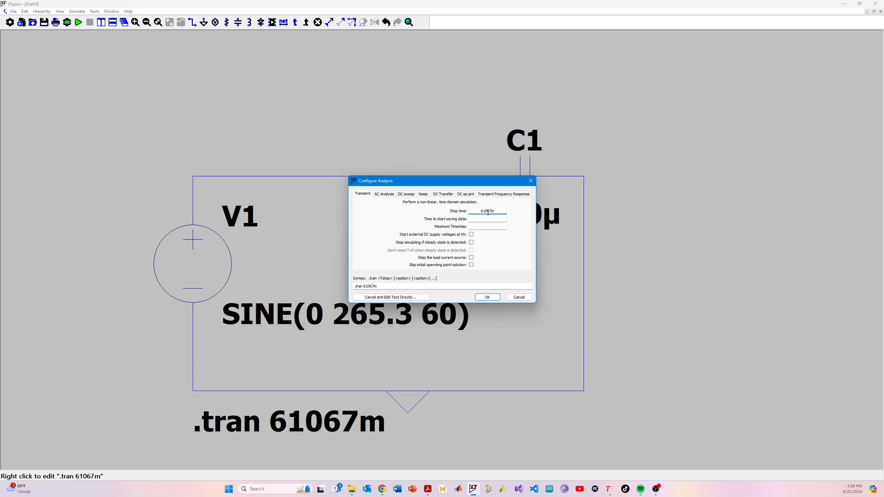
{"action": "left_click", "coordinate": [486, 212]}
{"action": "key", "text": "BackSpace"}
{"action": "type", "text": "."}
{"action": "key", "text": "BackSpace"}
{"action": "key", "text": "BackSpace"}
{"action": "key", "text": "Delete"}
{"action": "key", "text": "Delete"}
{"action": "type", "text": "16.67"}
{"action": "left_click", "coordinate": [487, 297]}
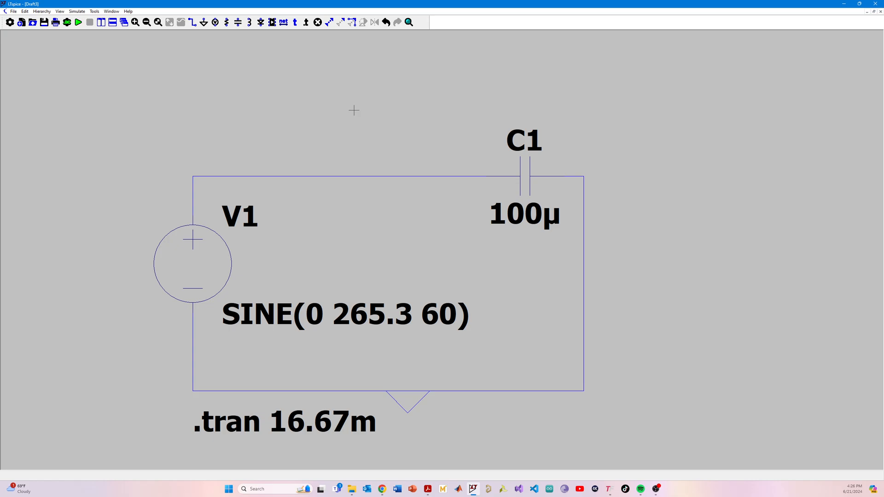
Step: Run the transient simulation and plot the voltage at the node between the source and the capacitor
{"action": "key", "text": "alt+r"}
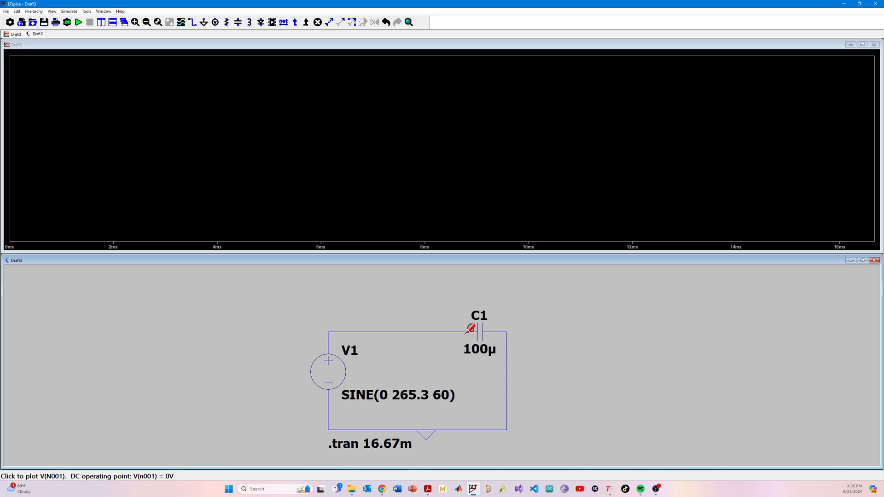
{"action": "left_click", "coordinate": [466, 331]}
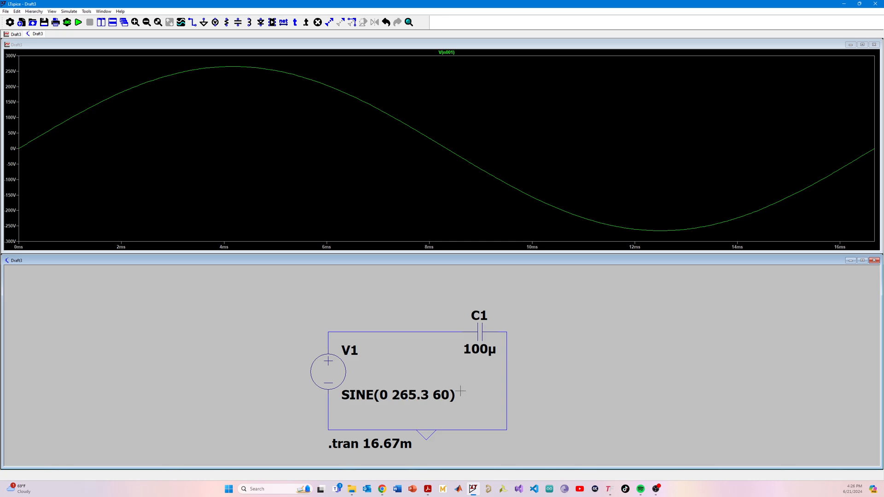
Step: Attach a cursor to the voltage trace and move it to the end of the period at 16.67 ms, keeping its readout in view
{"action": "left_click", "coordinate": [448, 56]}
{"action": "left_click", "coordinate": [448, 56]}
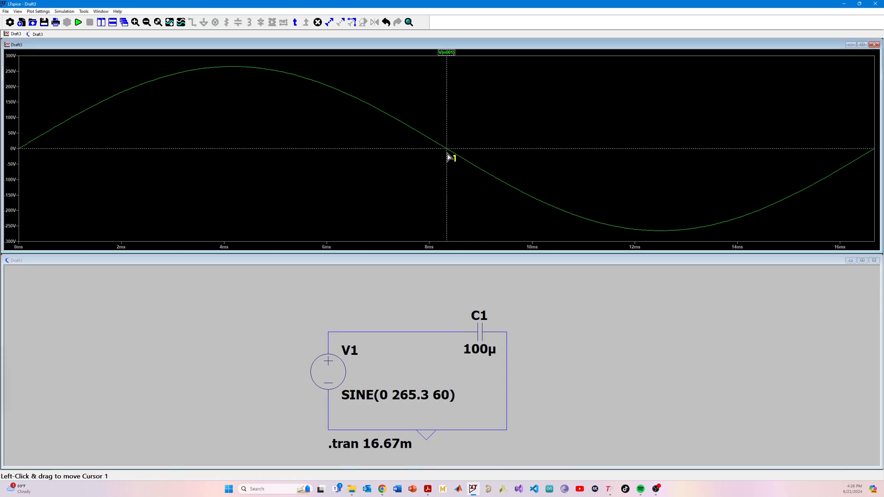
{"action": "mouse_move", "coordinate": [450, 152]}
{"action": "left_mouse_down"}
{"action": "mouse_move", "coordinate": [677, 191]}
{"action": "mouse_move", "coordinate": [872, 184]}
{"action": "left_mouse_up"}
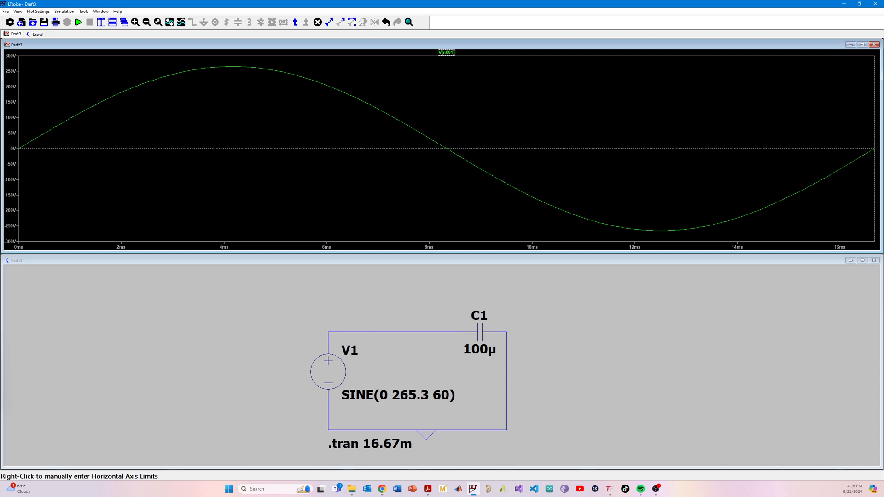
{"action": "left_click_drag", "start_coordinate": [0, 341], "coordinate": [400, 229]}
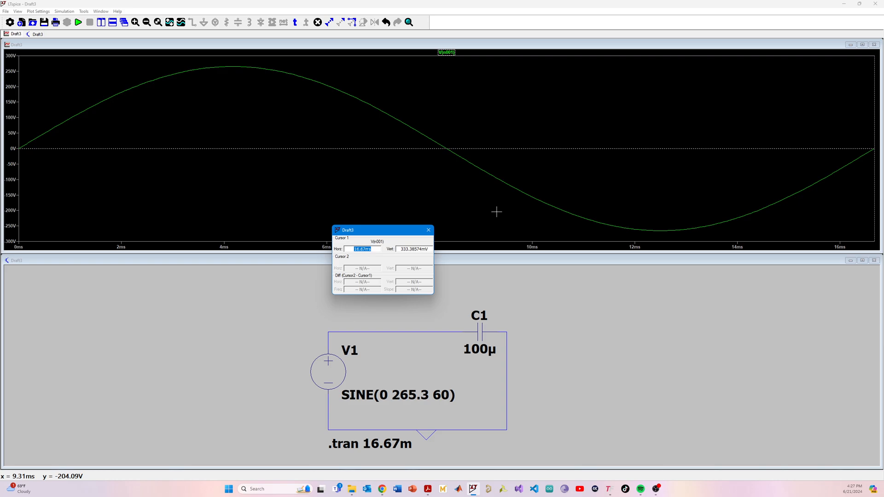
Step: Calculate the average and RMS of the plotted voltage trace and place the results window beside the cursor readout
{"action": "left_click", "coordinate": [446, 53]}
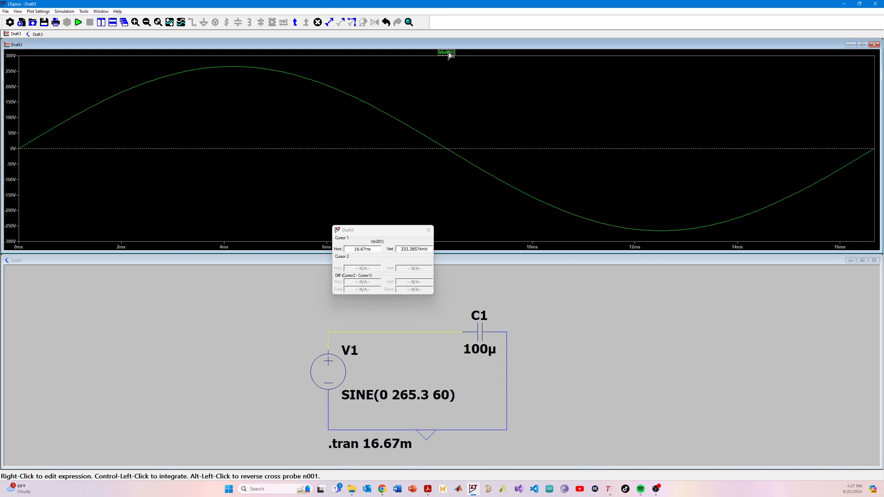
{"action": "left_click", "coordinate": [449, 54], "text": "ctrl"}
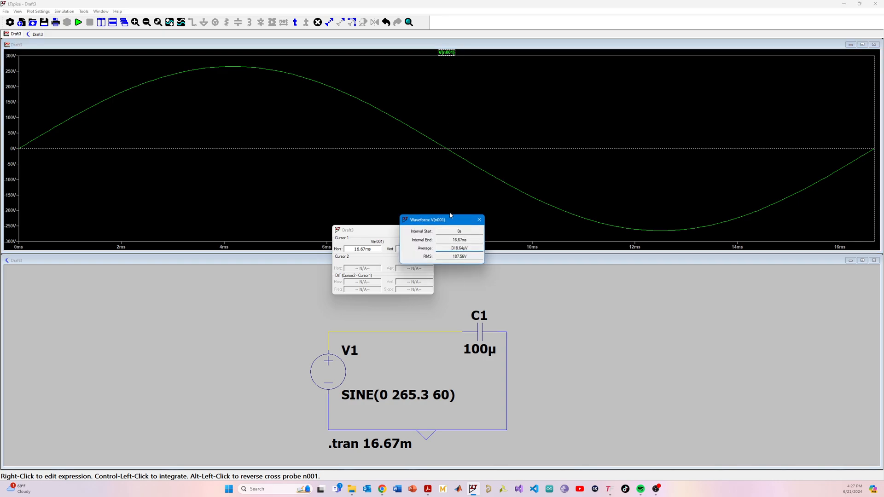
{"action": "left_click_drag", "start_coordinate": [453, 217], "coordinate": [500, 250]}
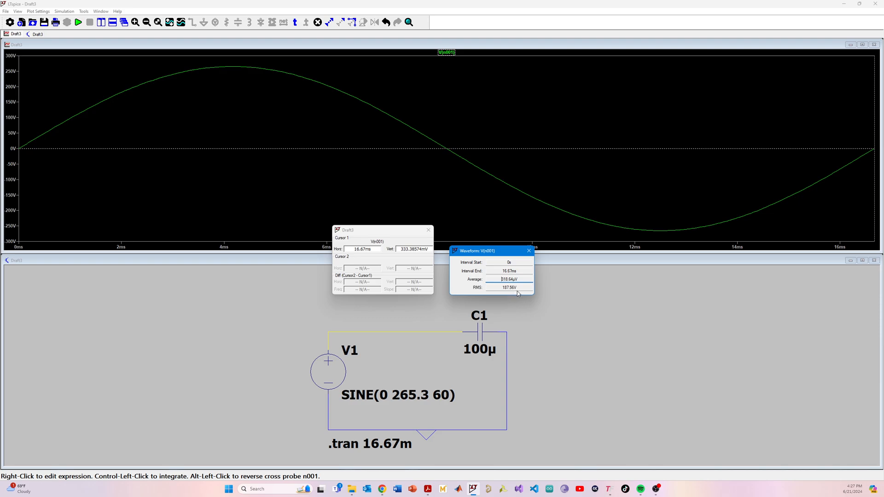
Step: Compare the simulated RMS voltage with the hand-calculated Vrms in the YouTube video, skipping ahead to 4:37, and return to LTspice
{"action": "key", "text": "alt+Tab"}
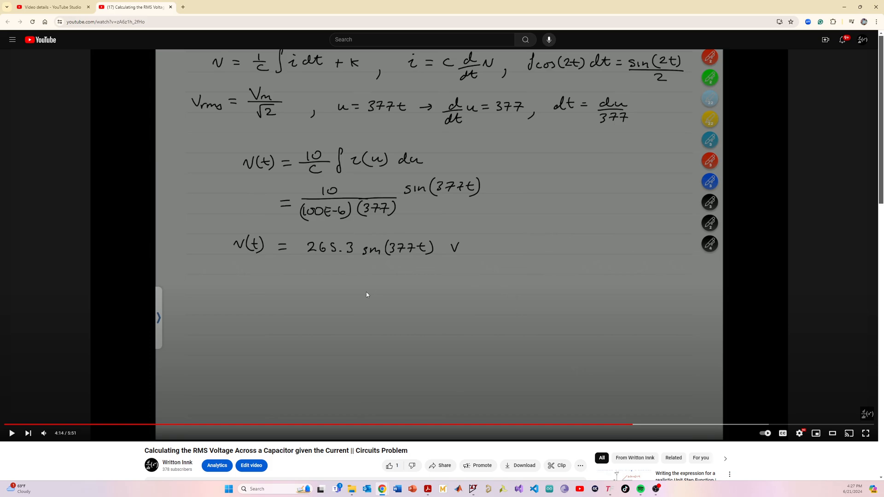
{"action": "left_click", "coordinate": [690, 424]}
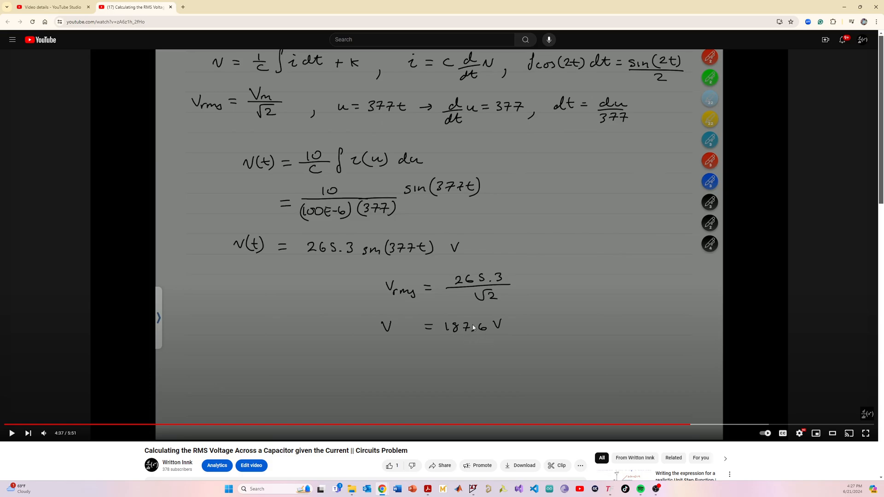
{"action": "key", "text": "alt+Tab"}
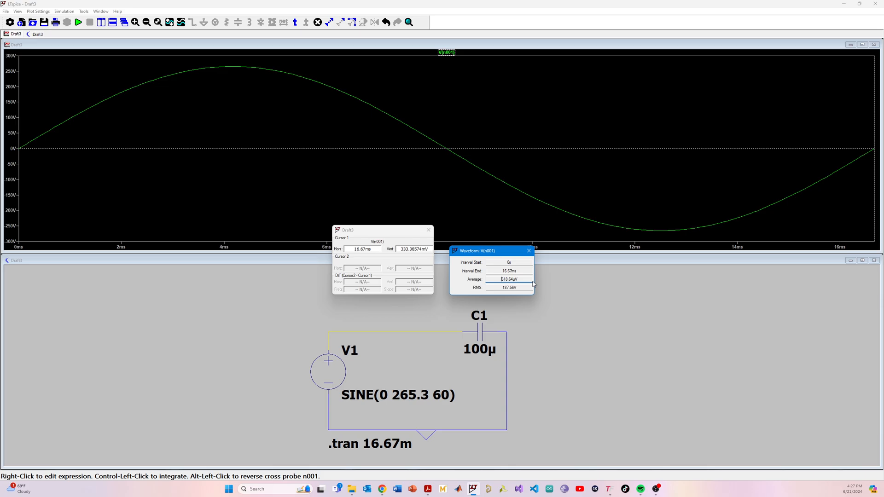